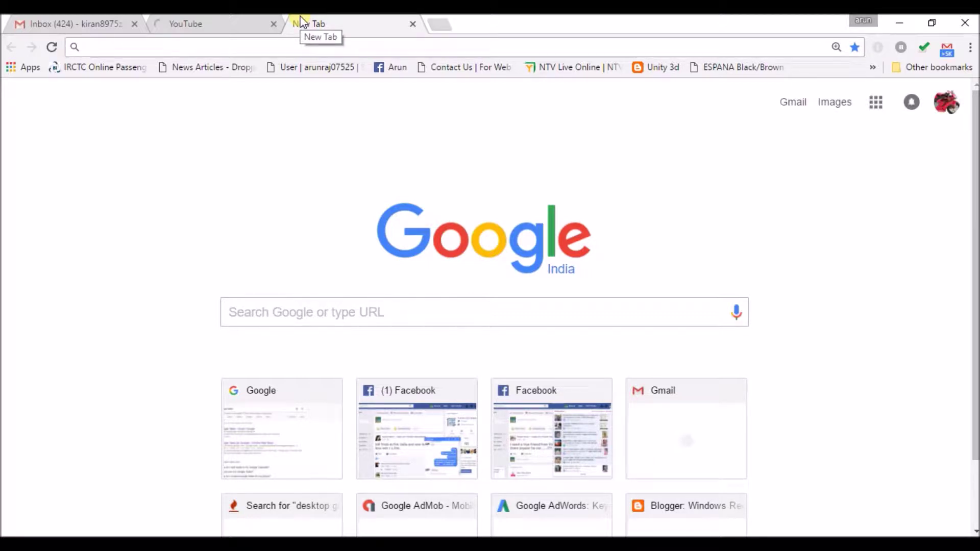
Step: Reload the new tab, glance at Gmail, then load google.com in the third tab
key(F5)
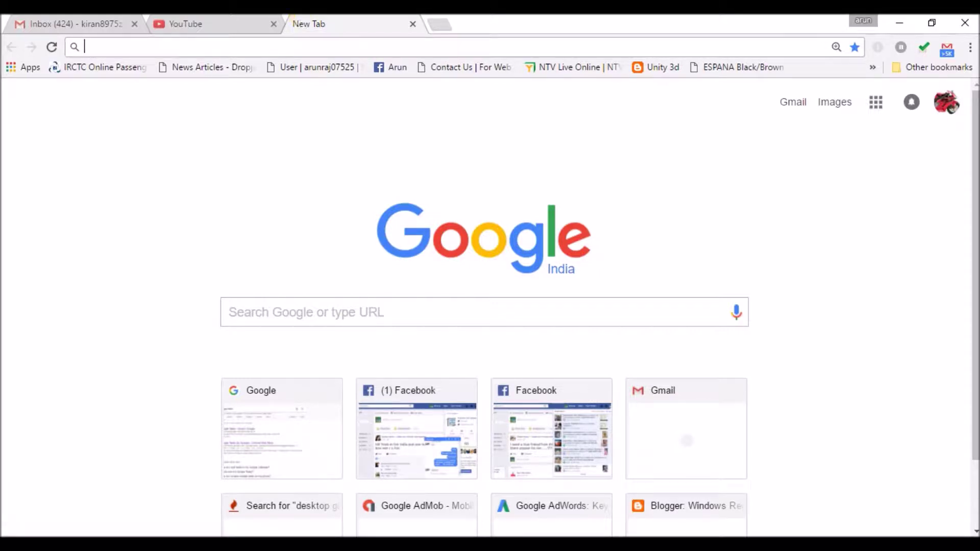
click(77, 23)
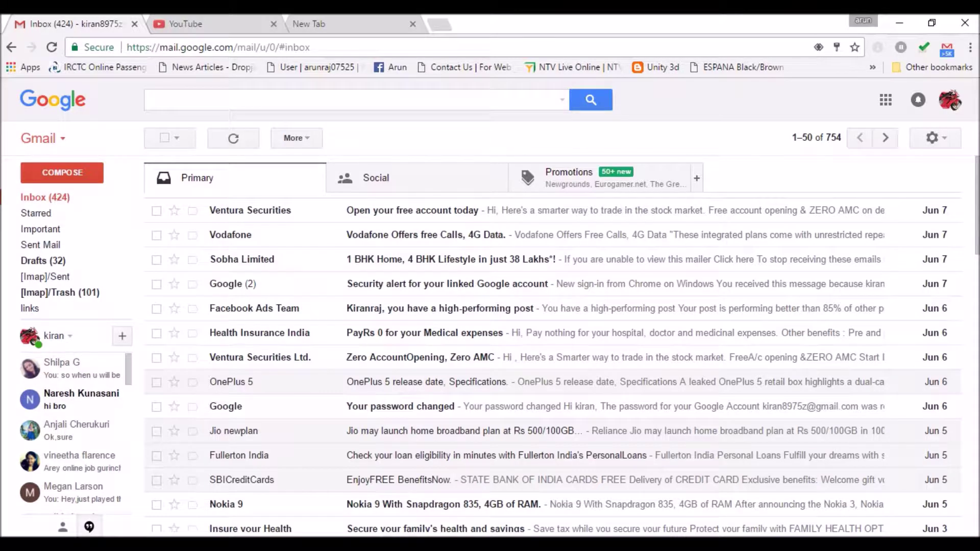
click(332, 24)
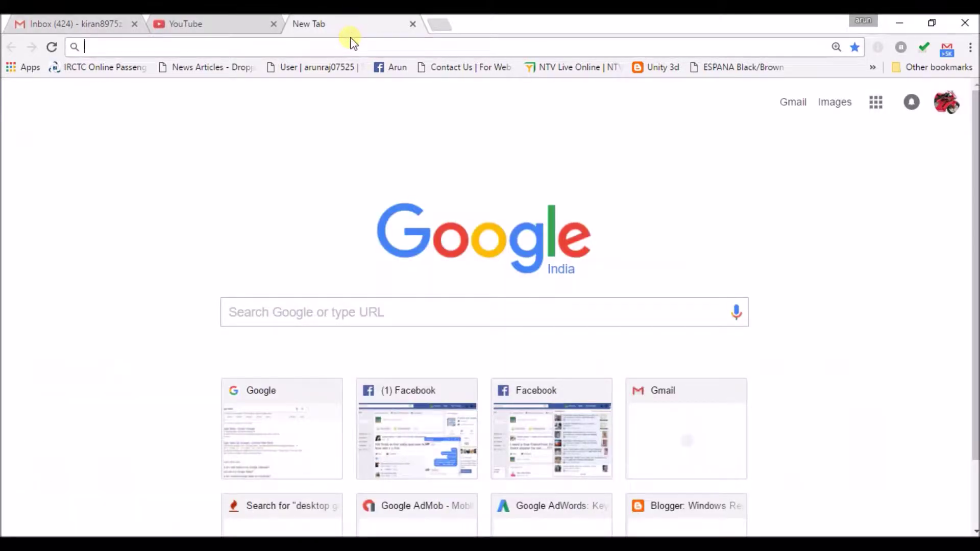
text(g)
key(Return)
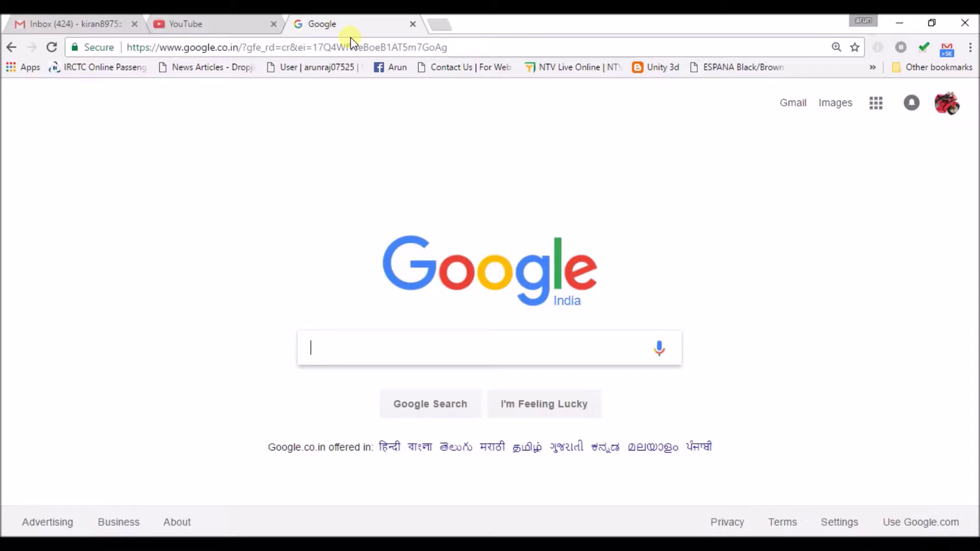
Step: Search Google for 'google mail checker plus' using the suggested query
text(GOOG)
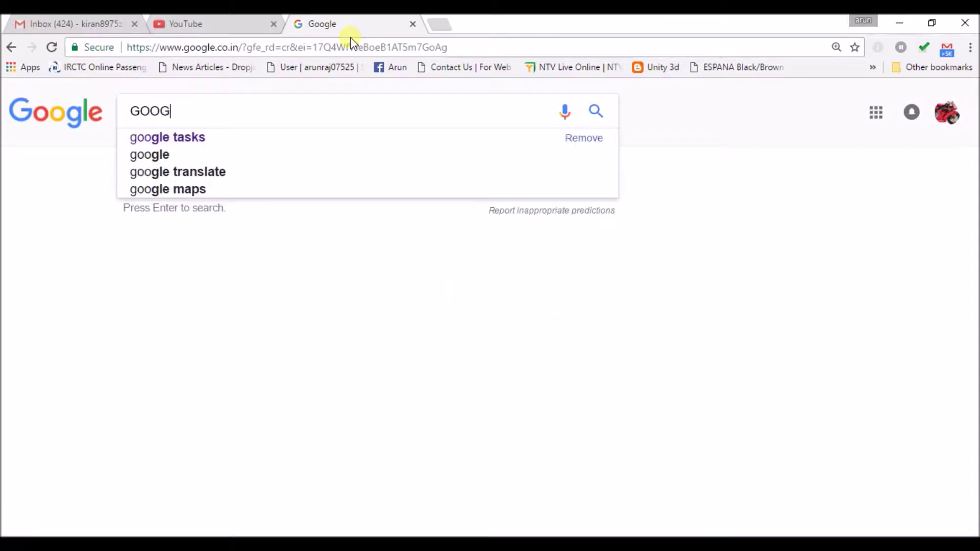
text(LE )
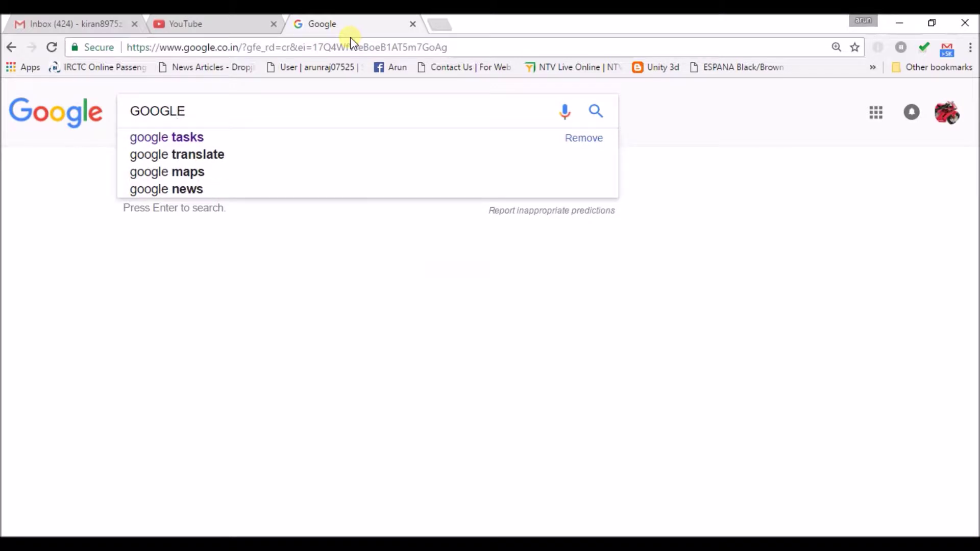
text(ma)
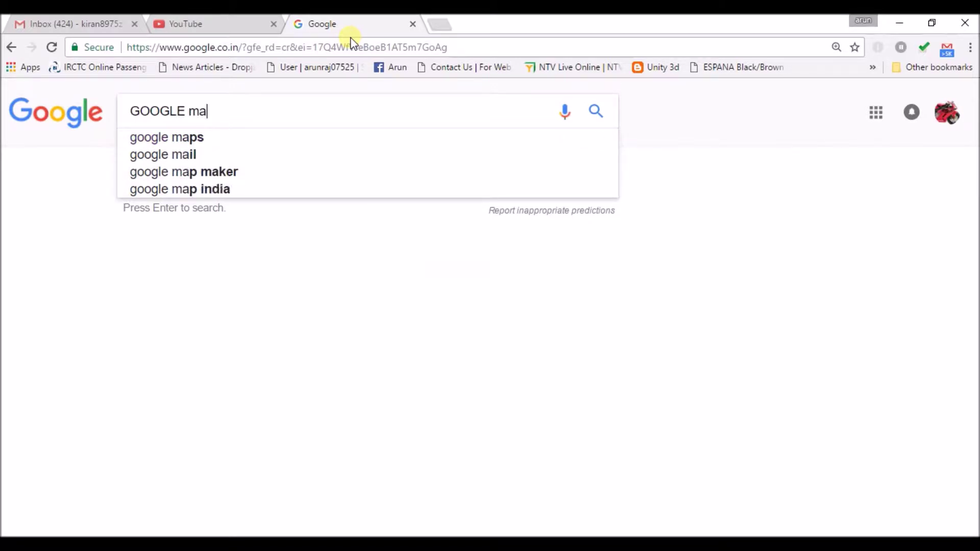
text(il chec)
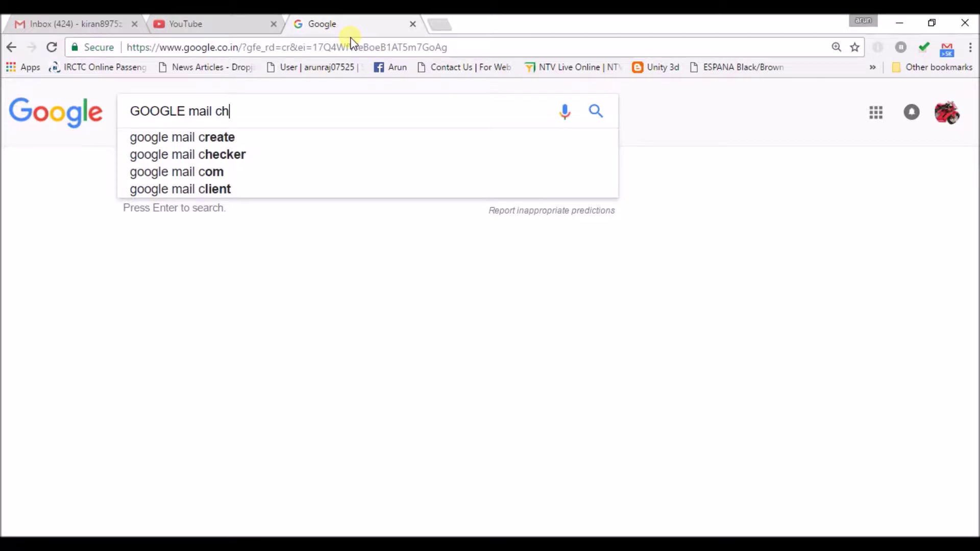
click(256, 171)
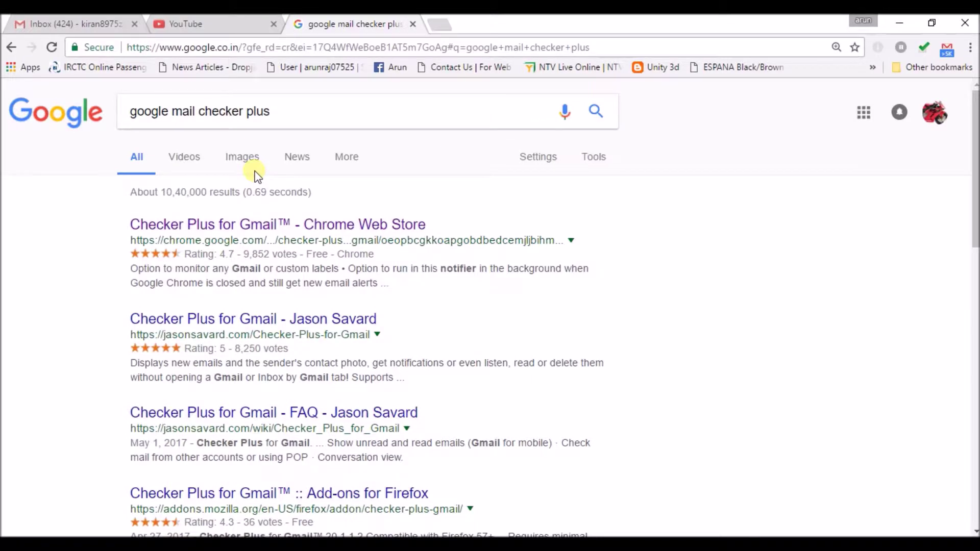
Step: Add Checker Plus for Gmail to Chrome from its Web Store listing
click(294, 230)
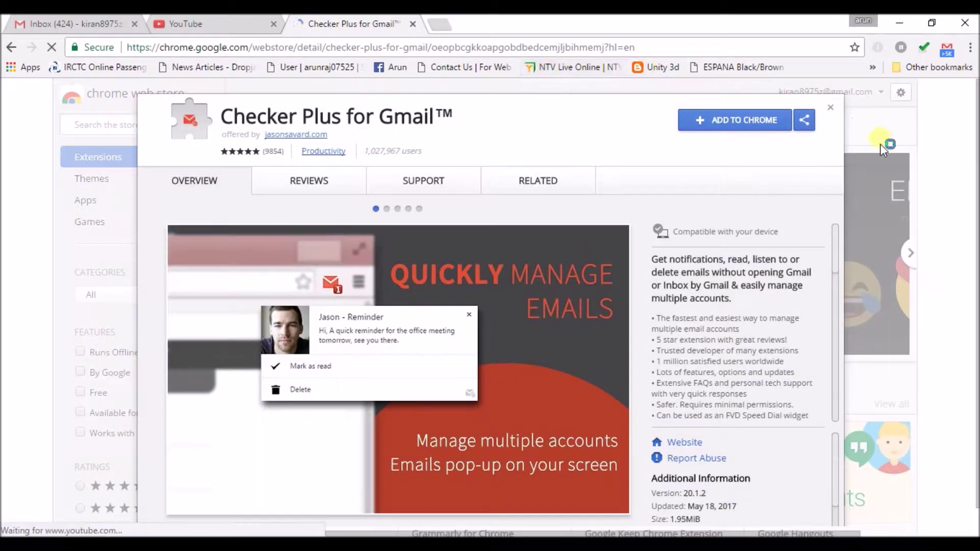
click(747, 123)
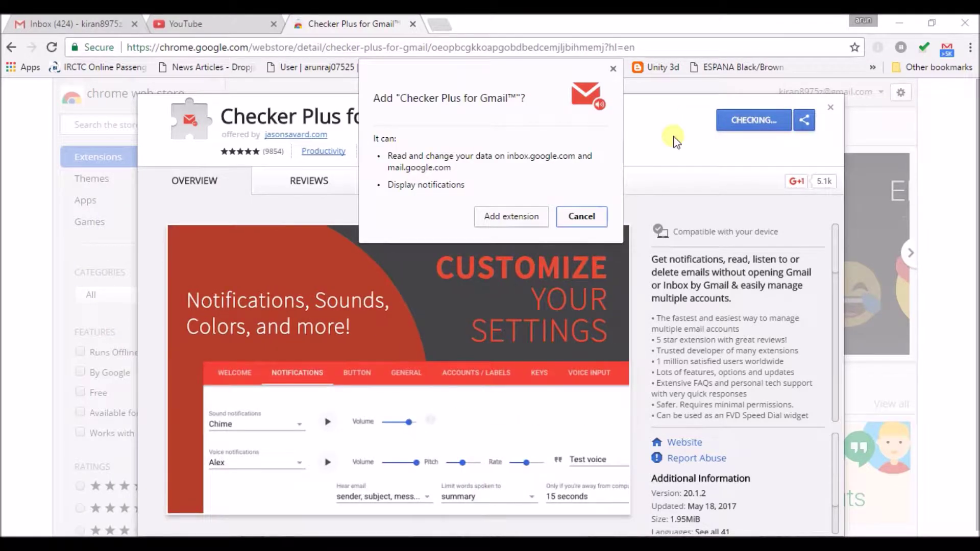
click(520, 216)
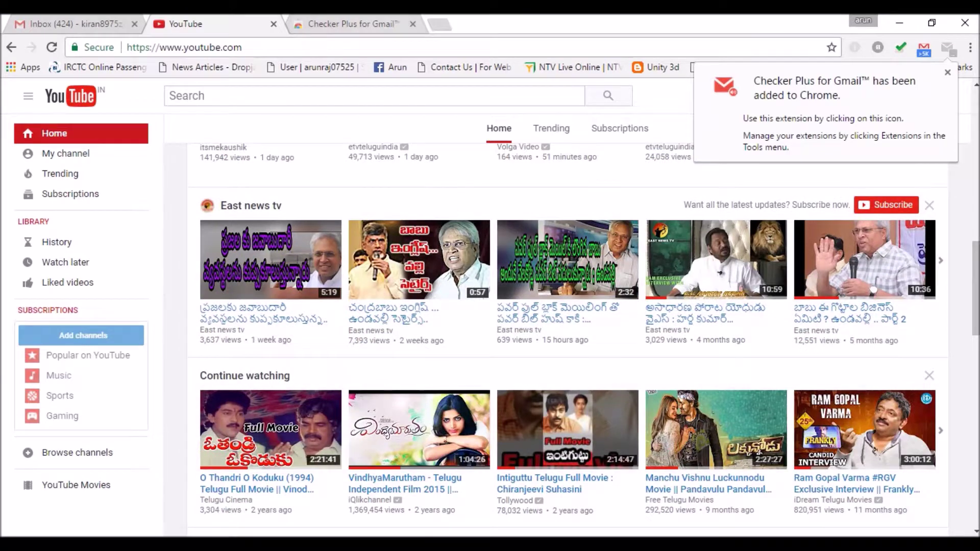
Step: Close the developer's website tab, check the Checker Plus popup and Gmail, then open a new tab
click(398, 21)
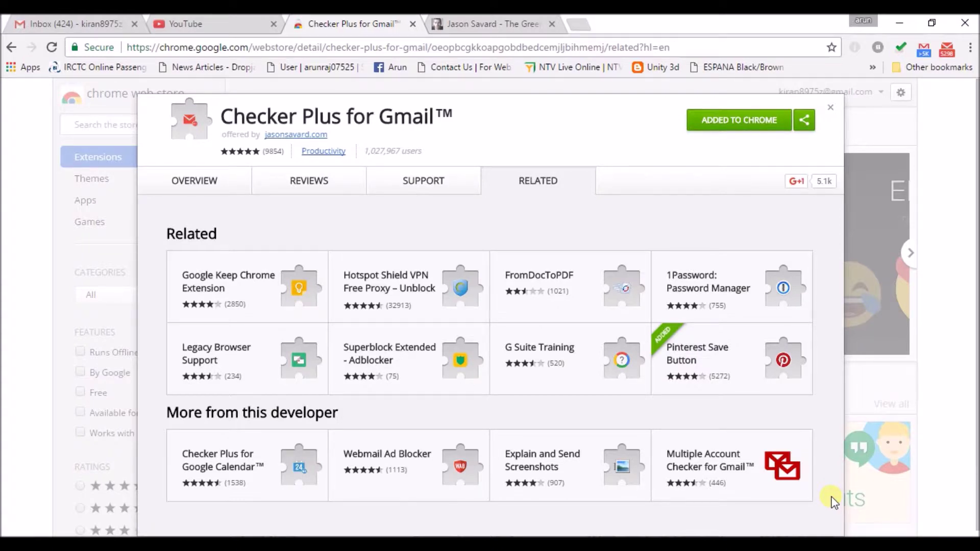
click(552, 24)
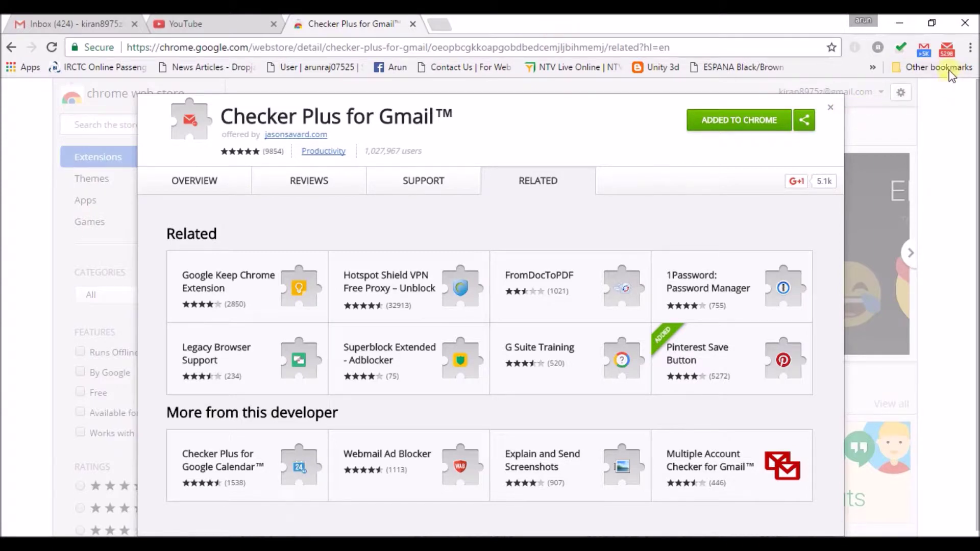
mouse_move(945, 50)
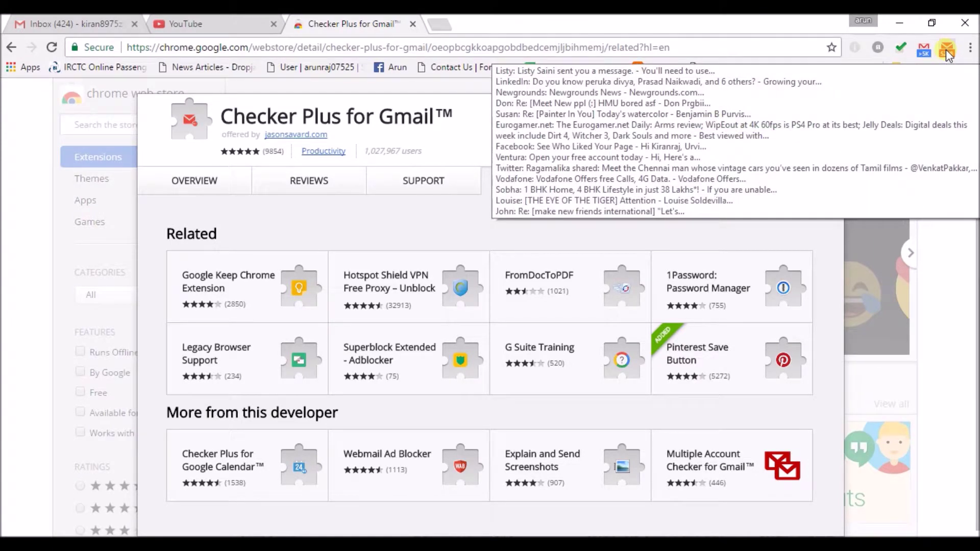
click(946, 50)
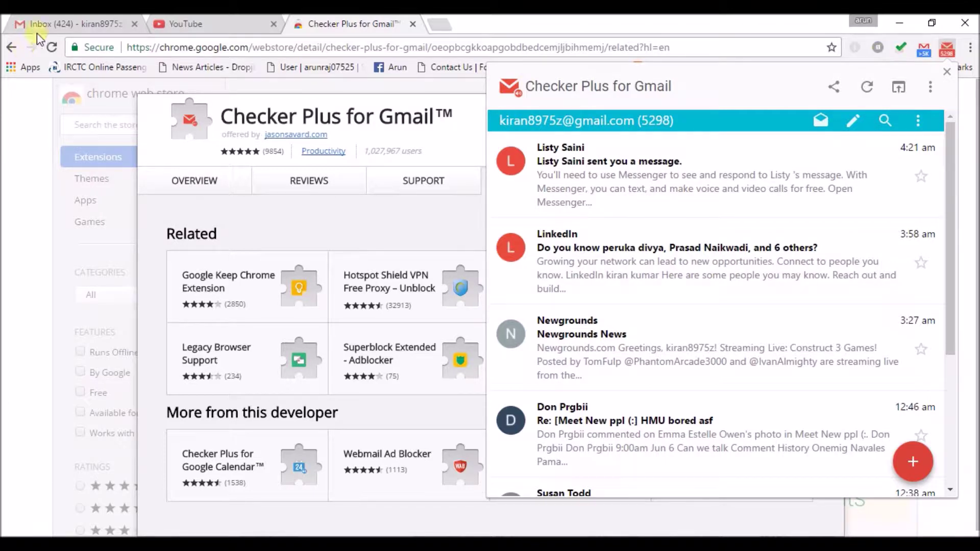
click(69, 21)
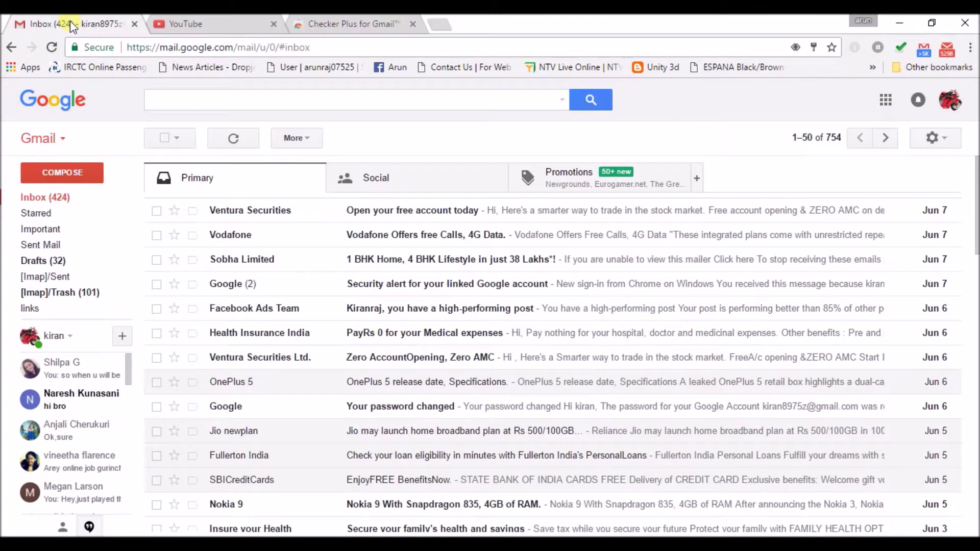
click(440, 25)
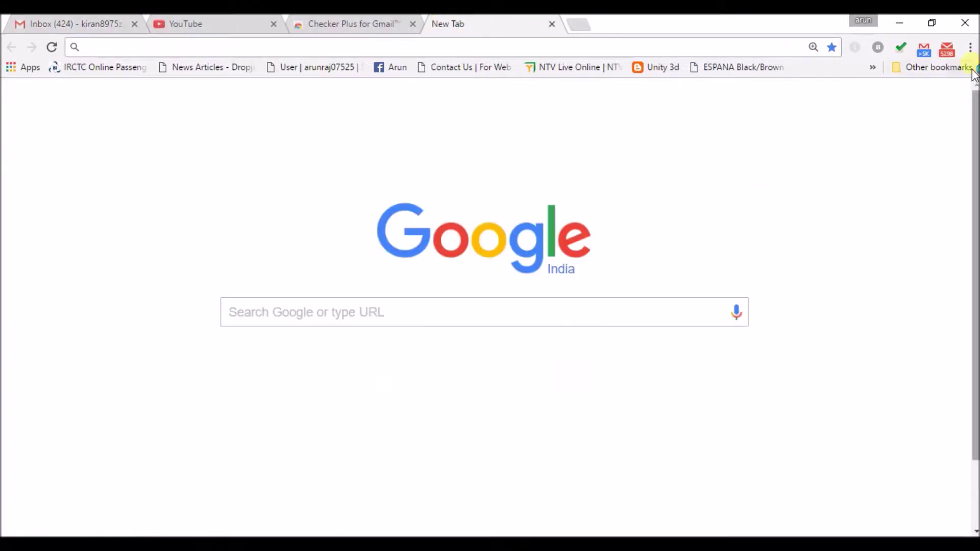
Step: Read the newest Messenger email in the Checker Plus popup, then return to the inbox list
mouse_move(948, 51)
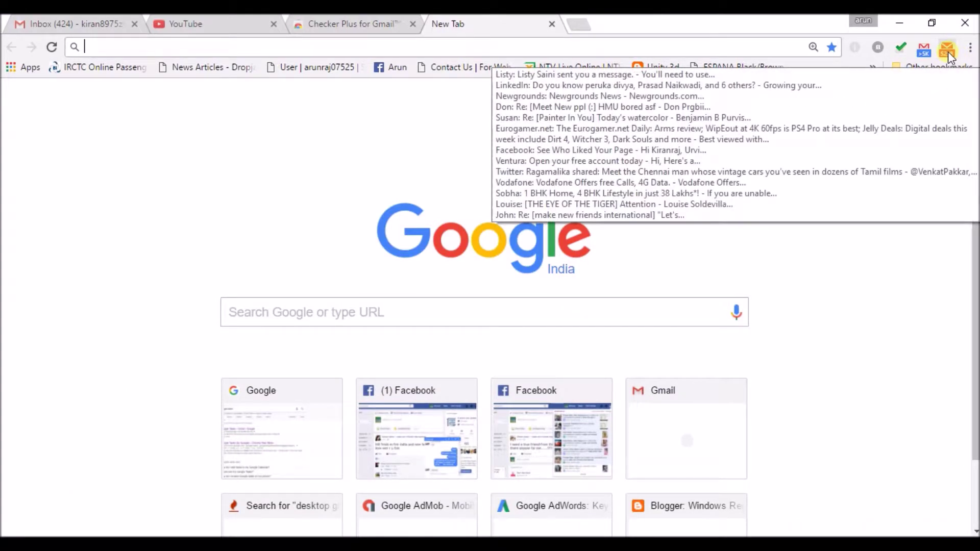
click(948, 51)
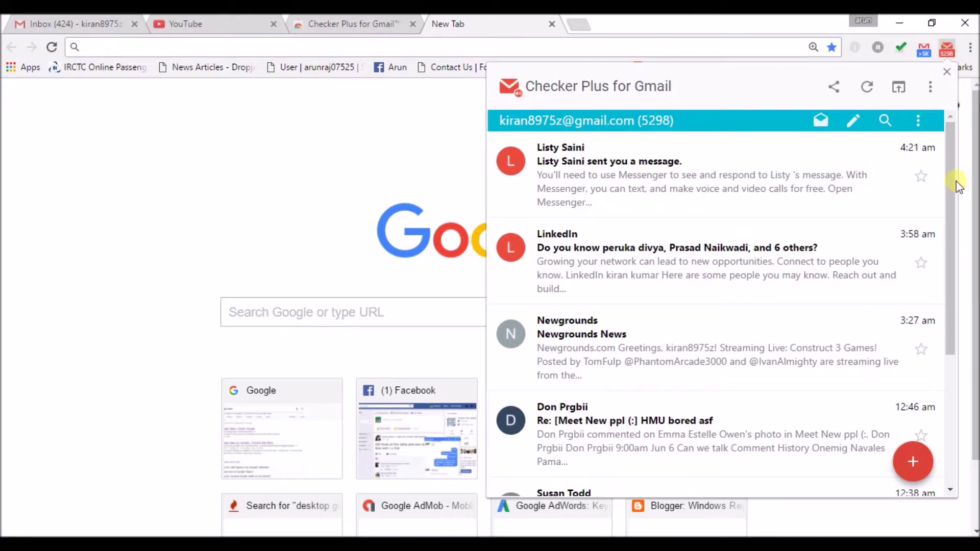
mouse_move(737, 194)
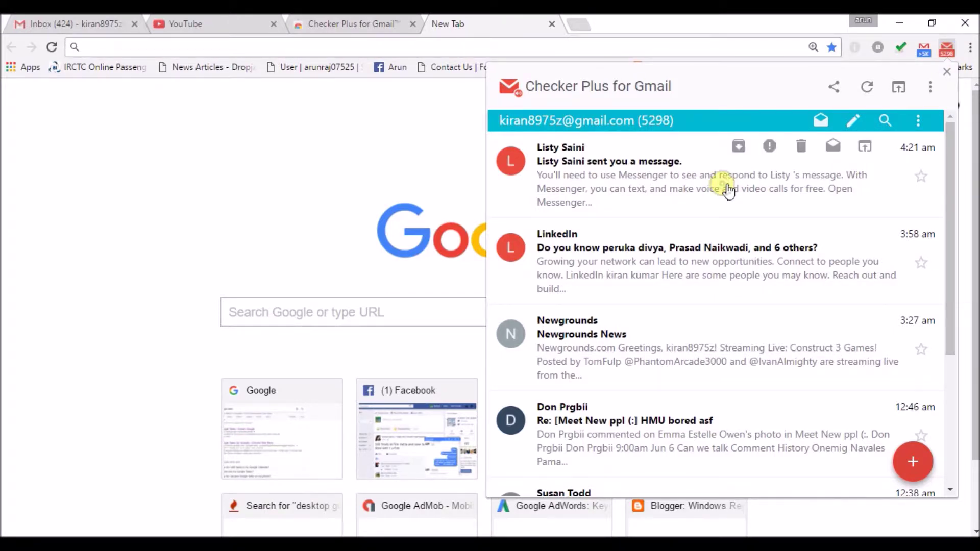
click(720, 184)
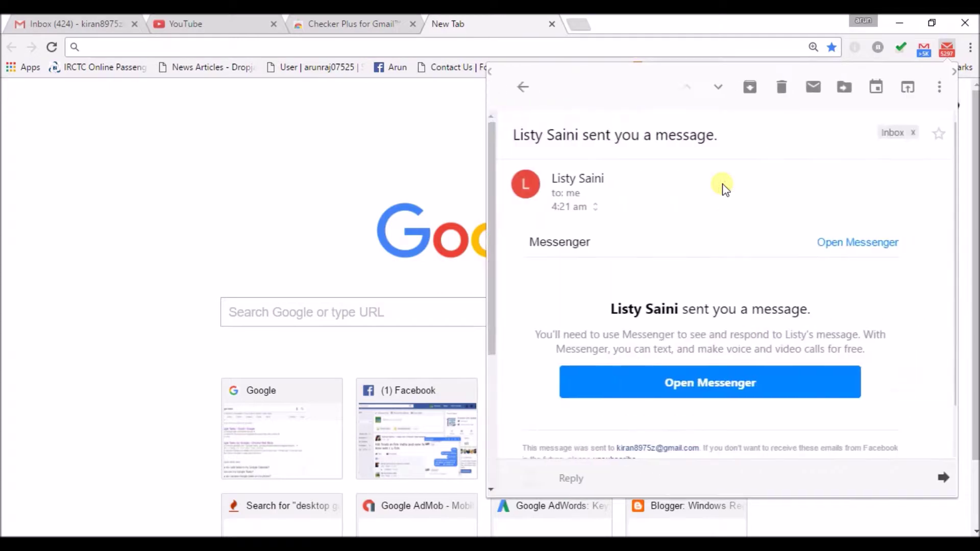
click(514, 87)
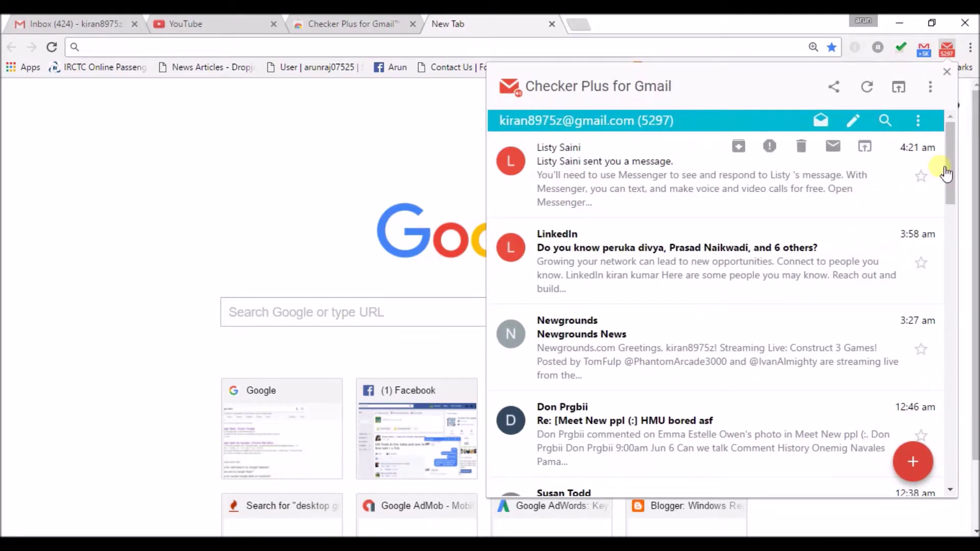
drag(953, 161, 924, 339)
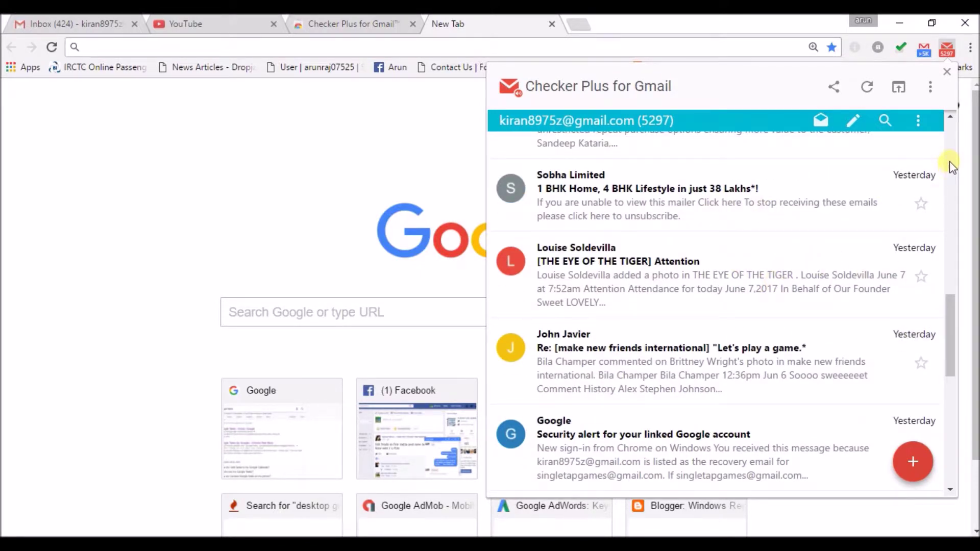
scroll(950, 166, up, 12)
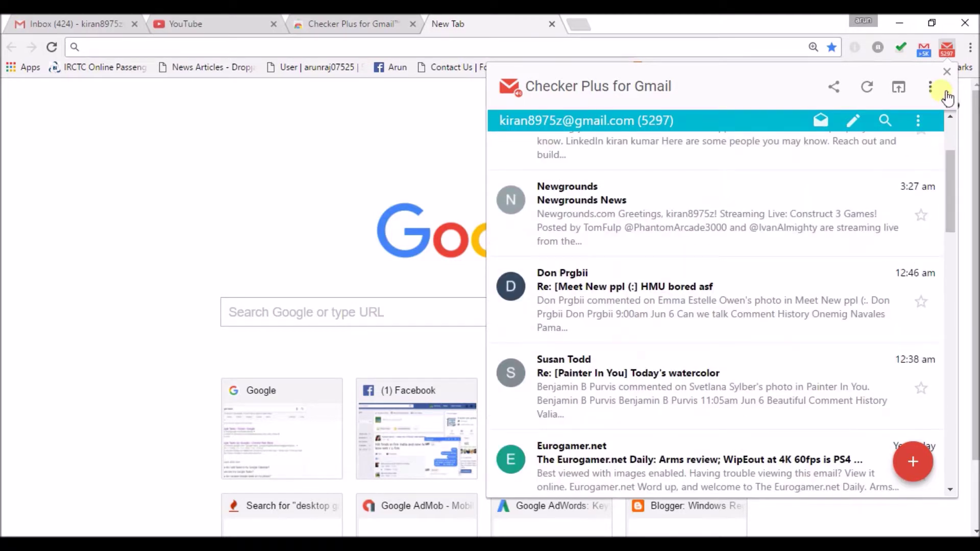
Step: Open Checker Plus Options from the popup menu, then switch back to the new tab page
click(931, 89)
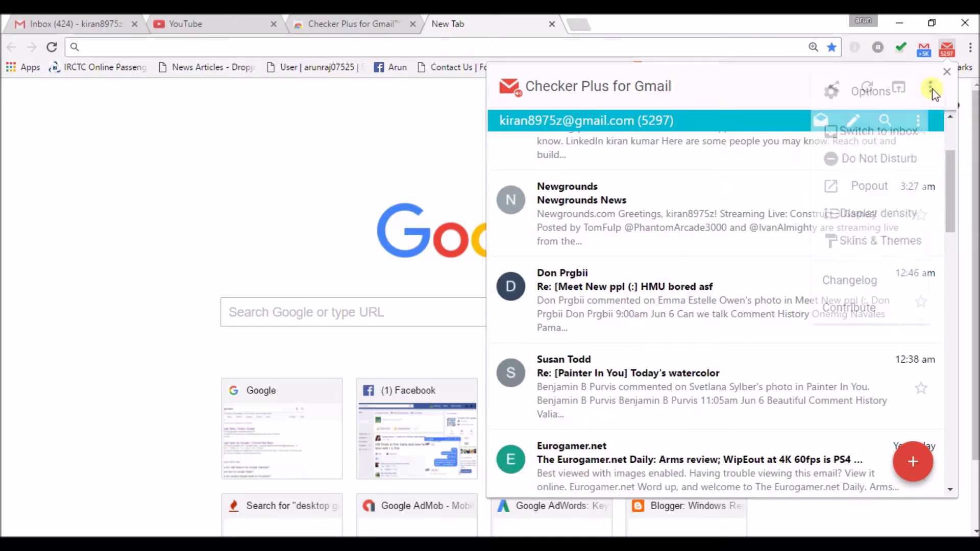
click(853, 98)
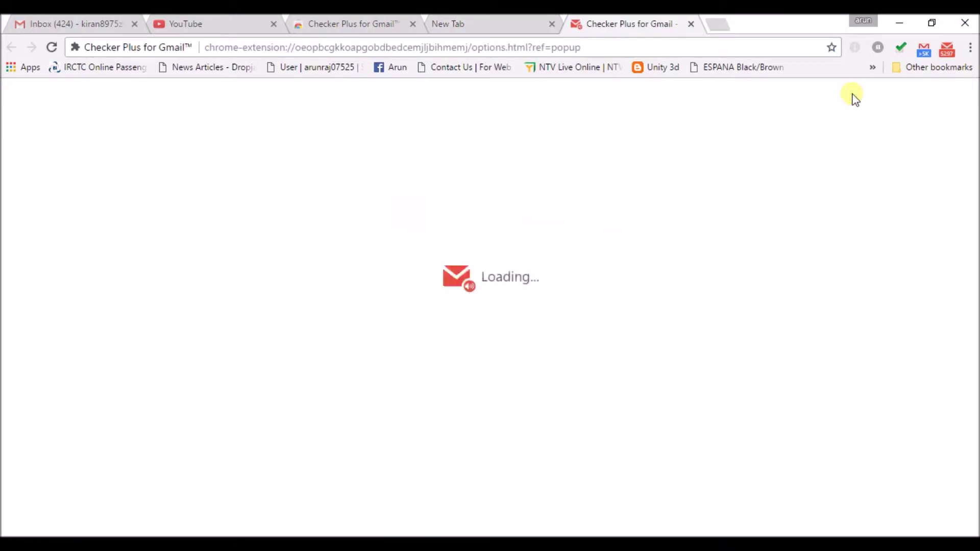
key(ctrl+shift+Tab)
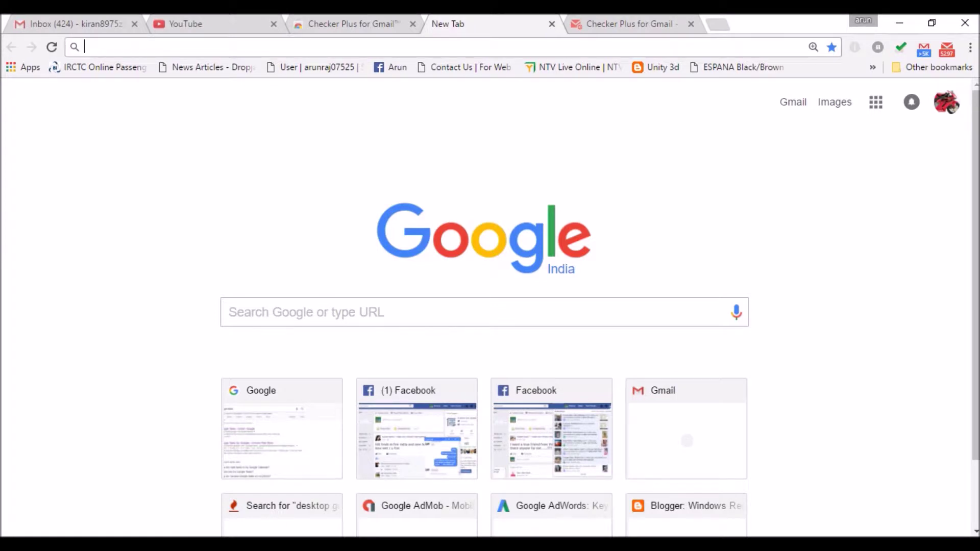
click(948, 53)
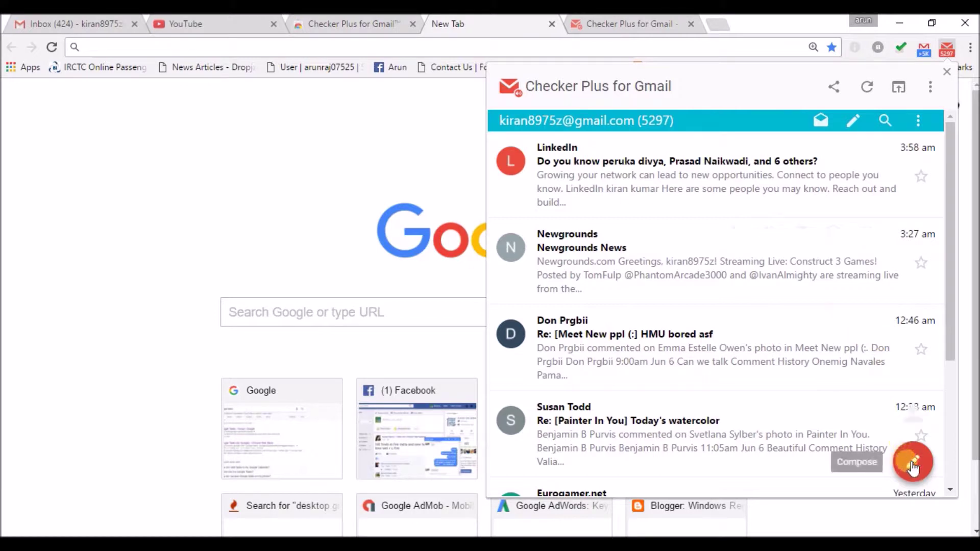
click(911, 466)
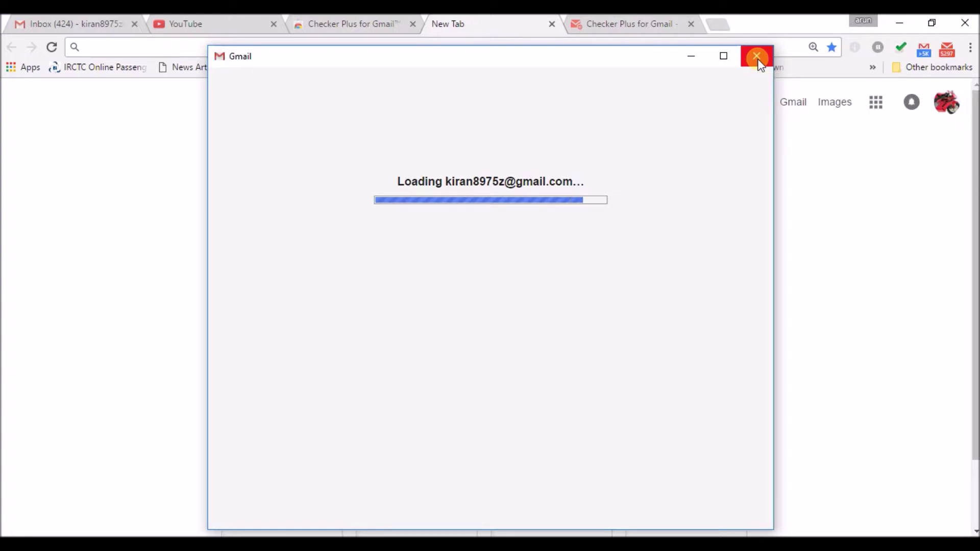
click(757, 57)
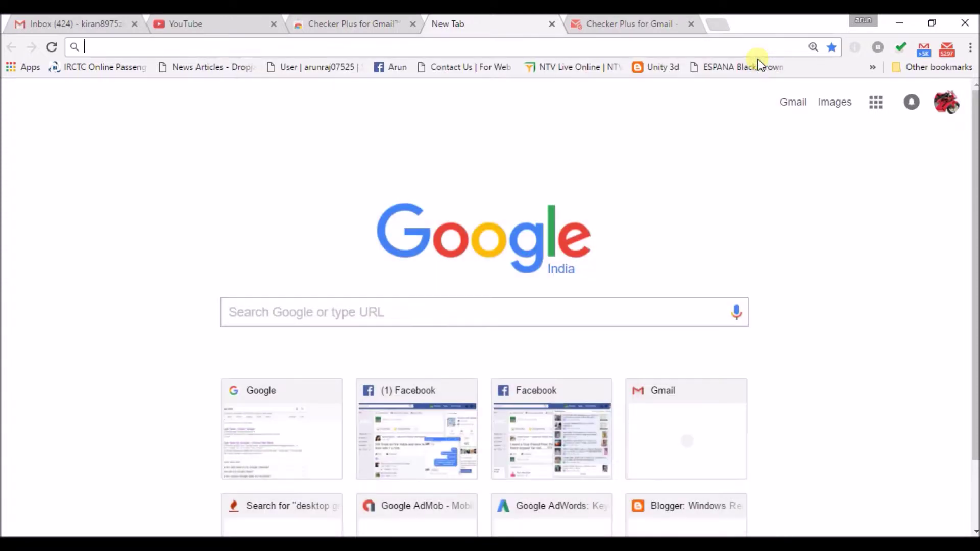
click(948, 50)
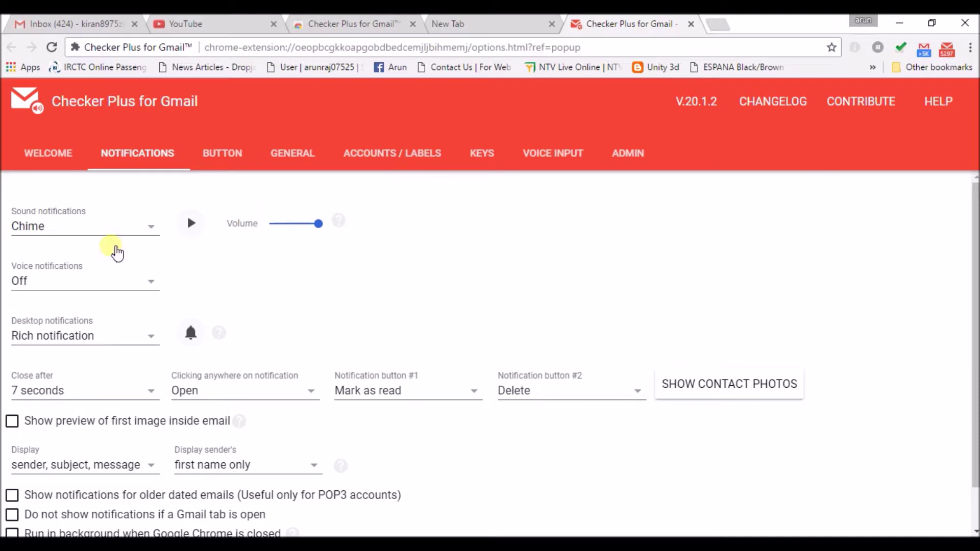
Step: Preview the Cash and Electronic drops notification sounds, settling on Cash
click(153, 227)
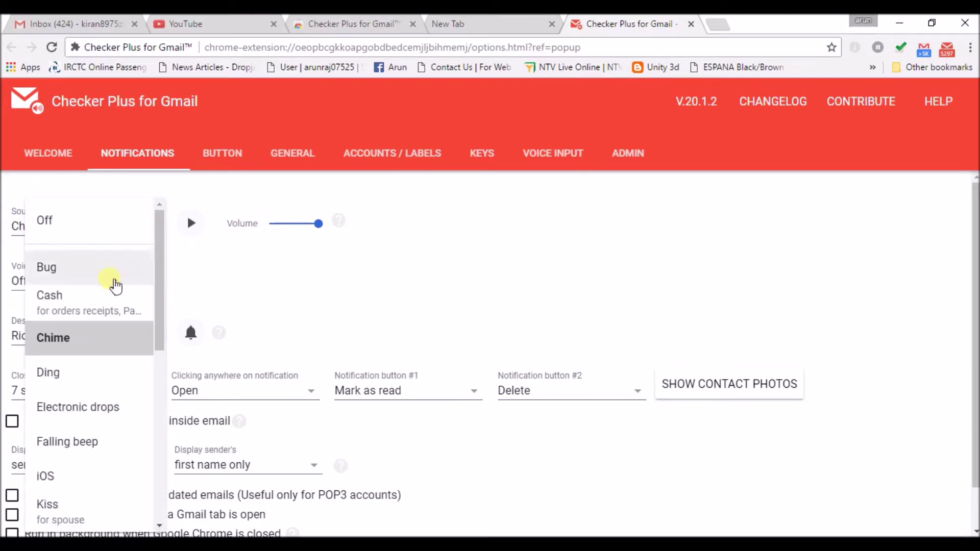
click(97, 307)
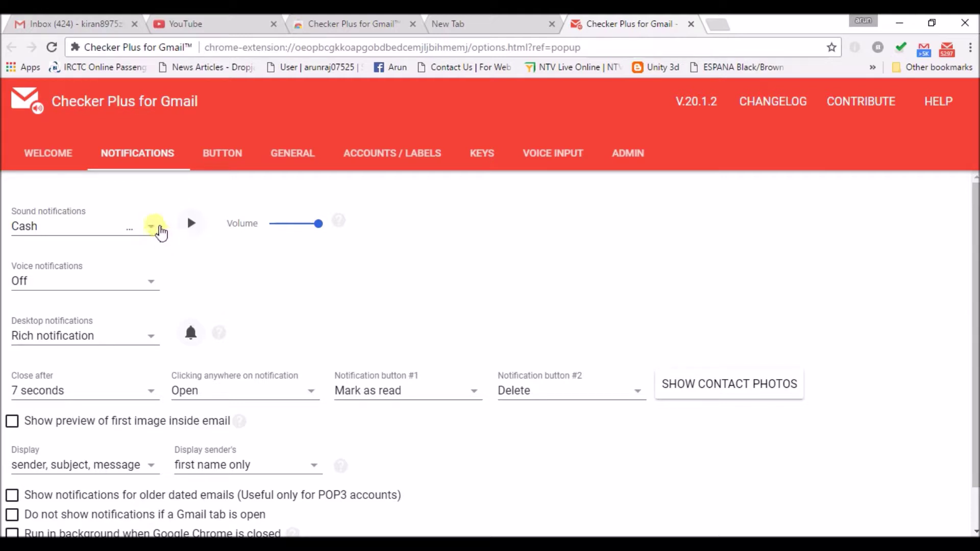
click(156, 228)
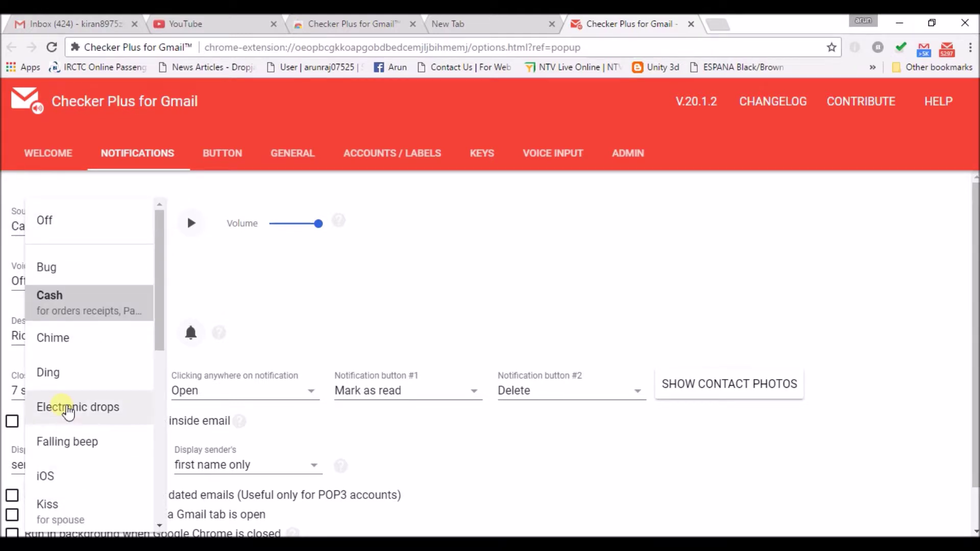
click(68, 408)
click(156, 231)
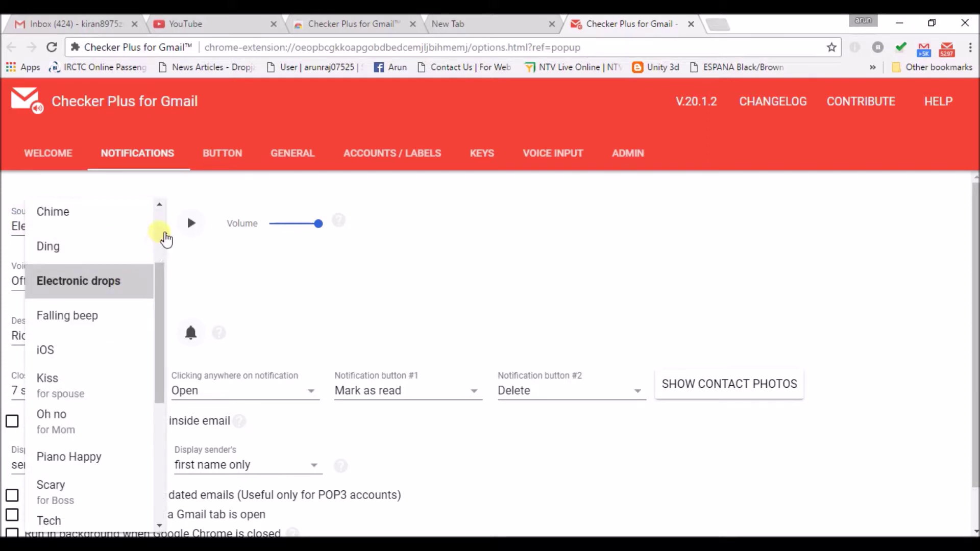
scroll(161, 227, up, 3)
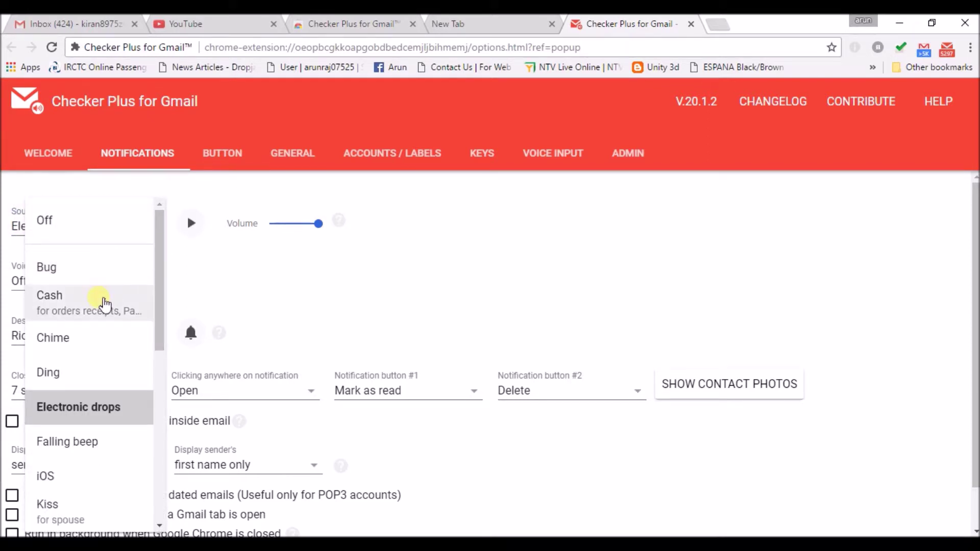
click(104, 305)
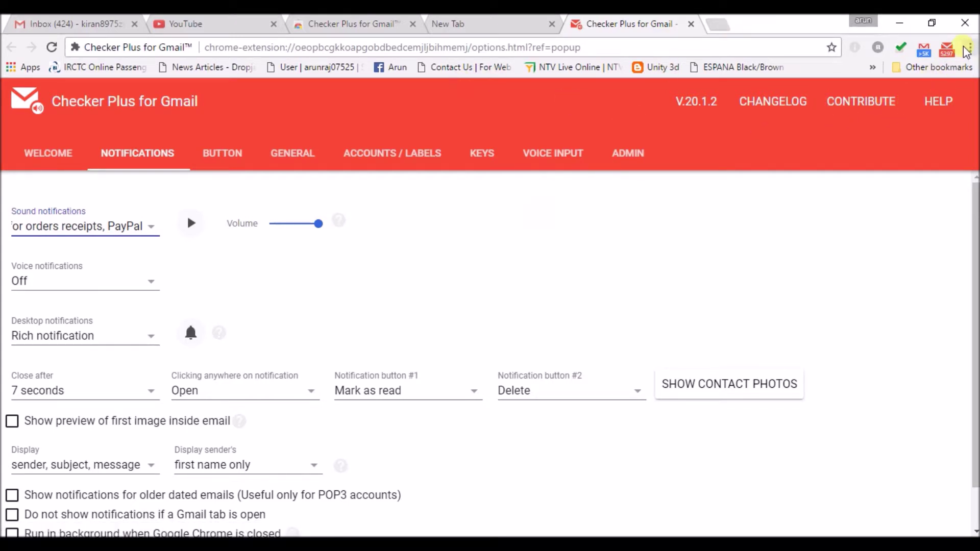
click(947, 50)
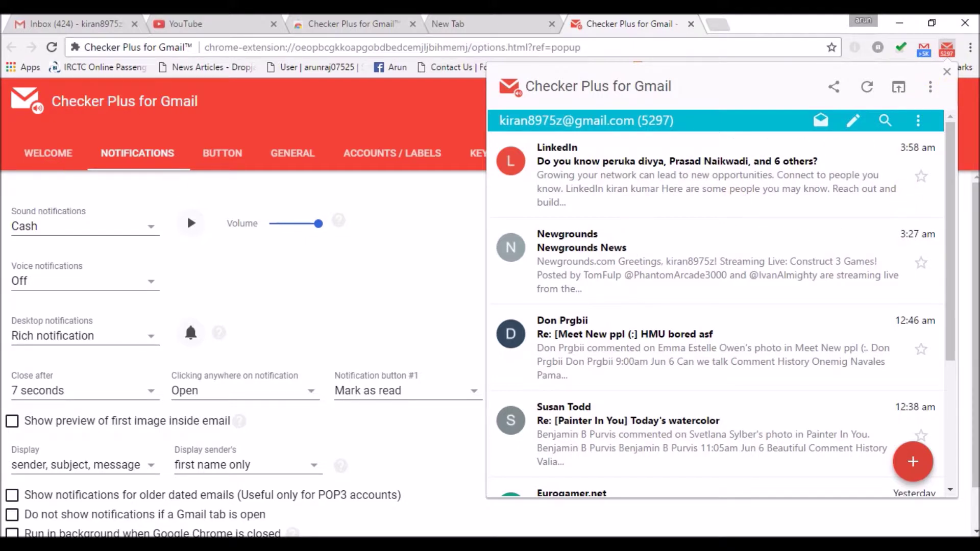
click(2, 200)
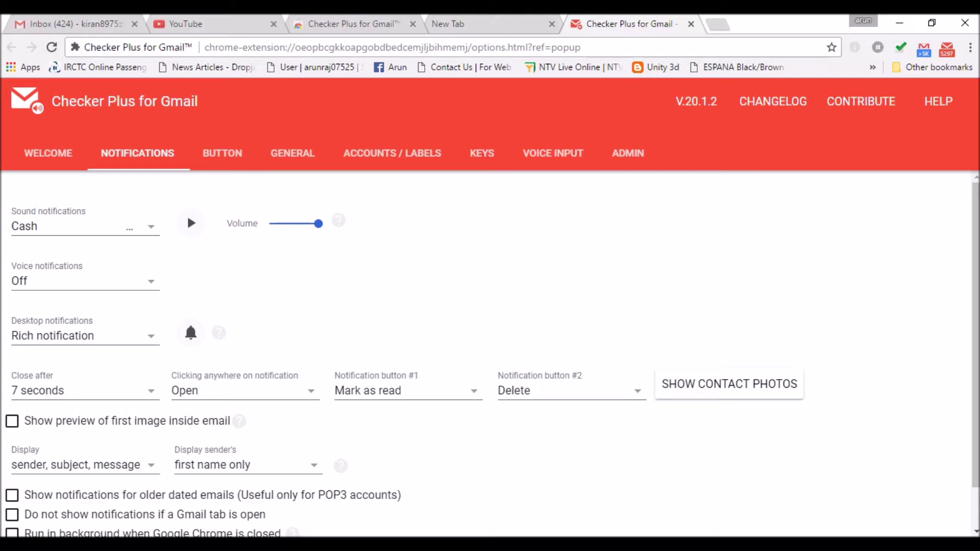
key(ctrl+shift+n)
Step: Load gmail.com in the private window and sign in with the second account's email and password
text(gmail.com)
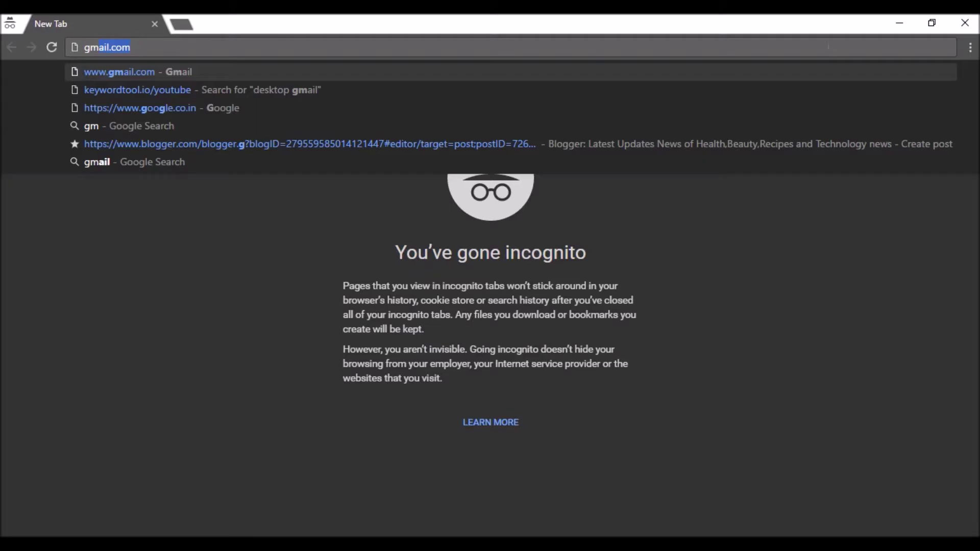
key(Return)
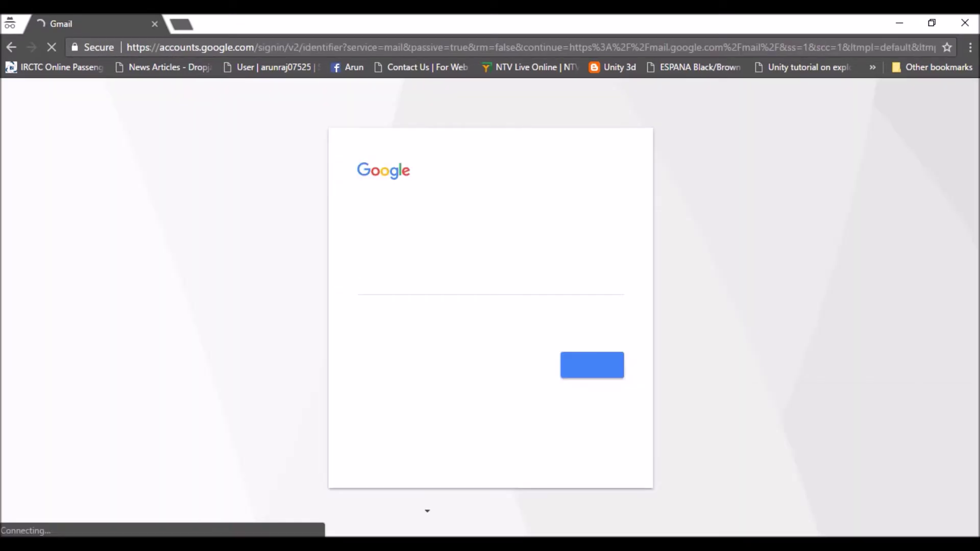
text(gmae)
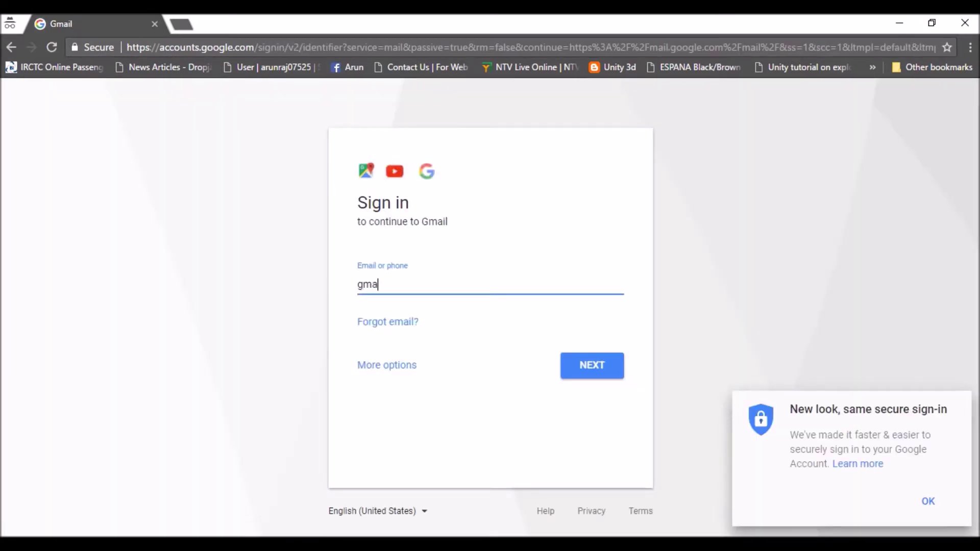
key(BackSpace)
key(BackSpace)
key(BackSpace)
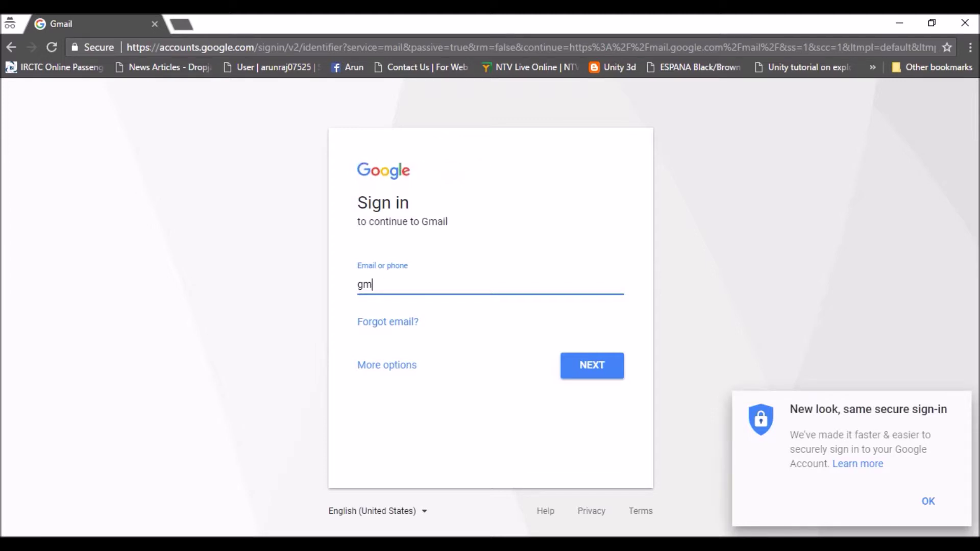
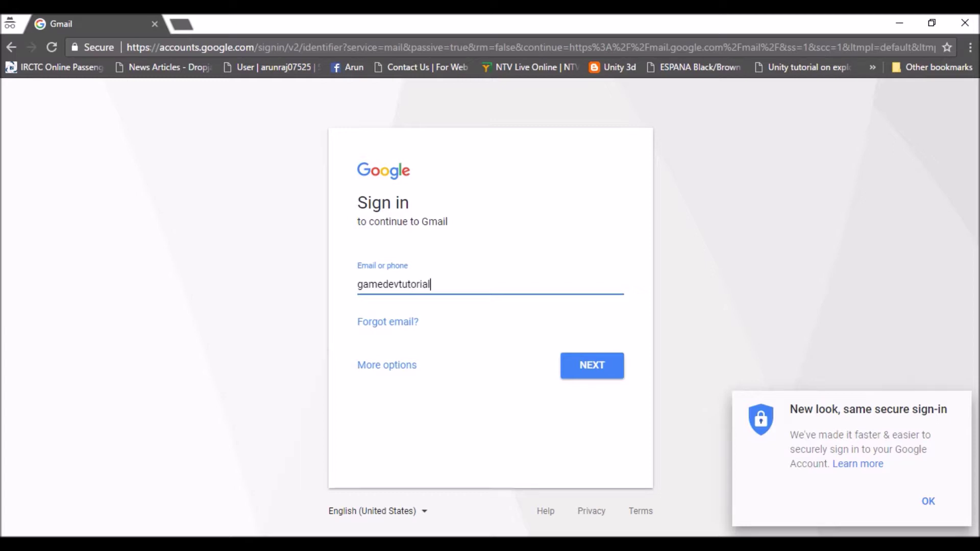
click(587, 368)
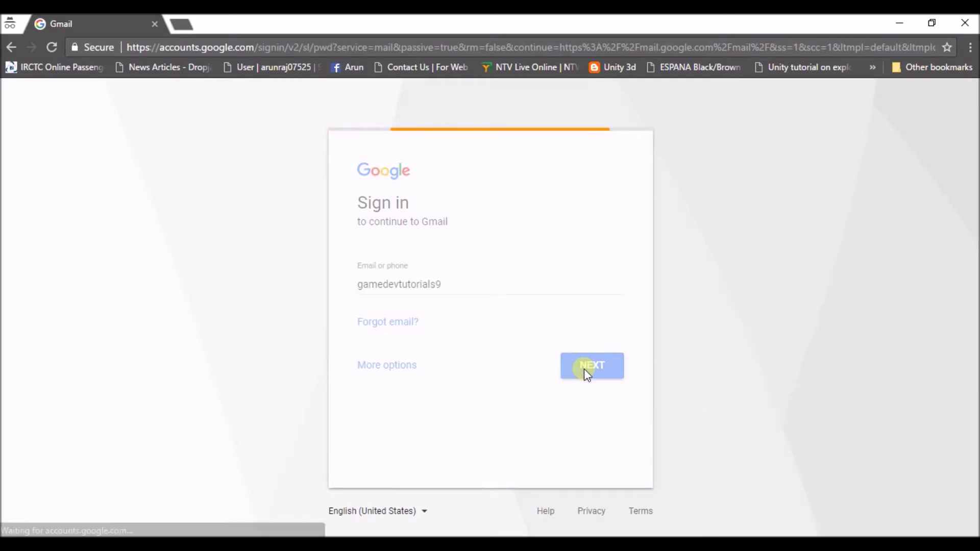
text(•••••••••)
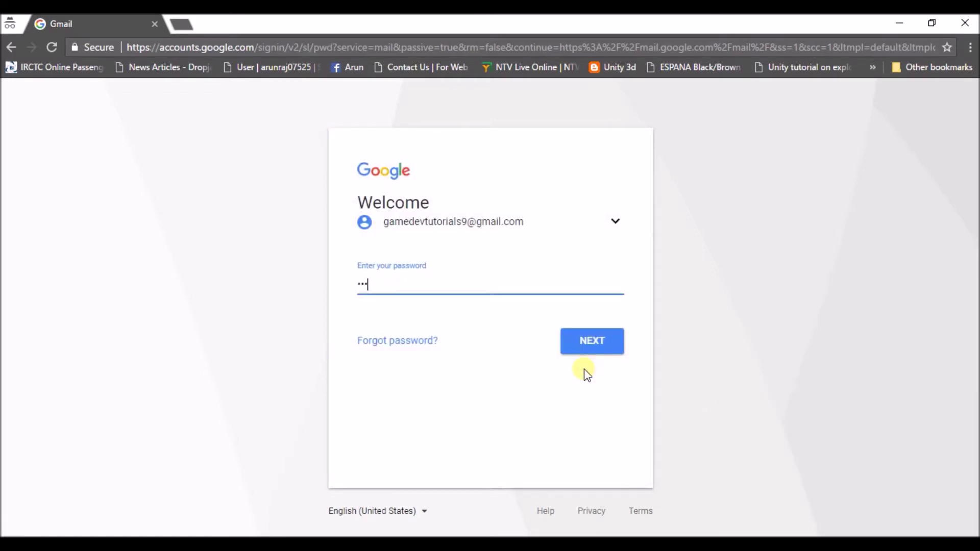
text(•)
key(Return)
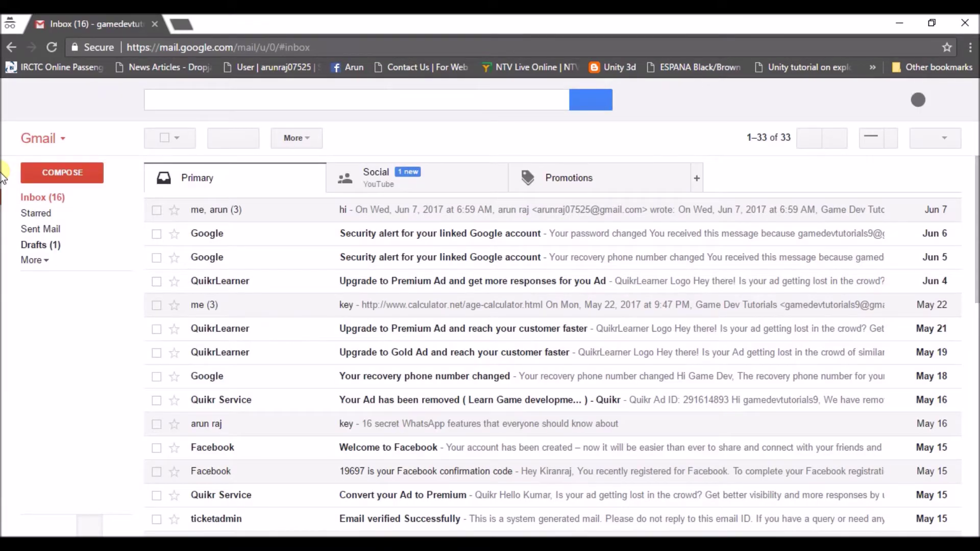
Step: Send the first account's address an email with subject 'testing' and body 'test'
click(74, 172)
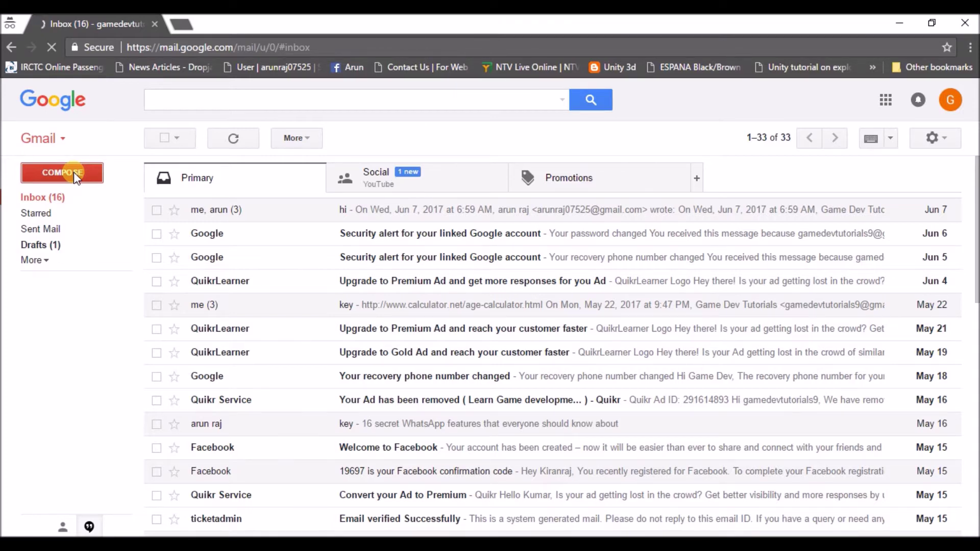
click(74, 172)
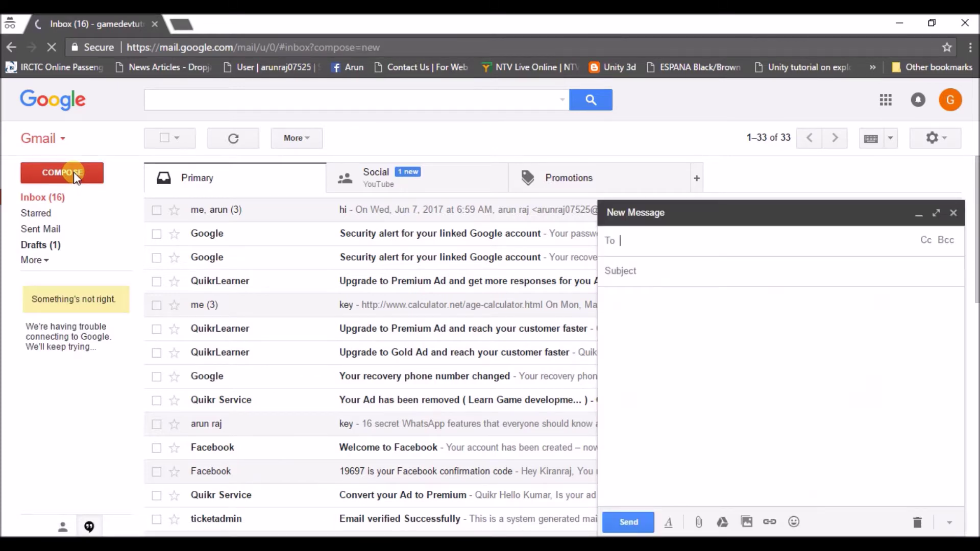
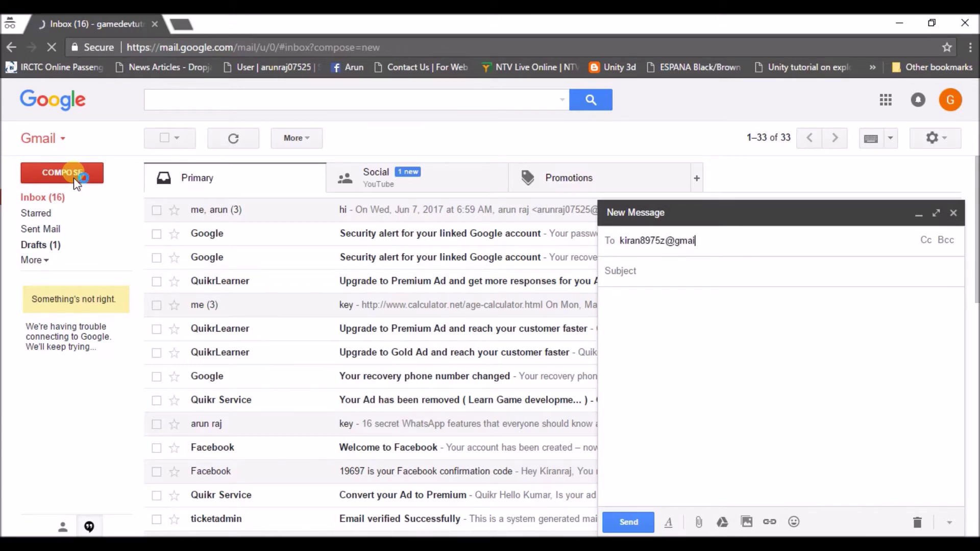
click(676, 269)
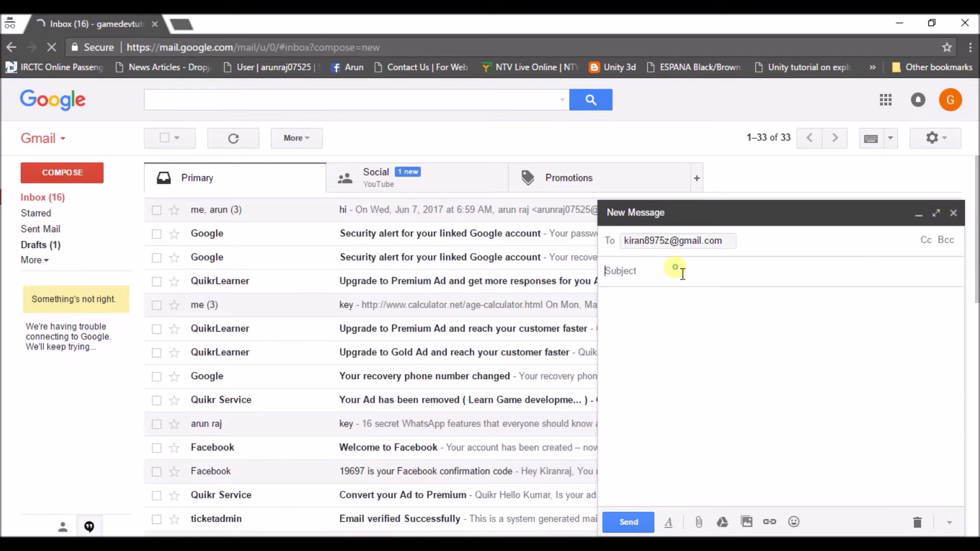
text(testi)
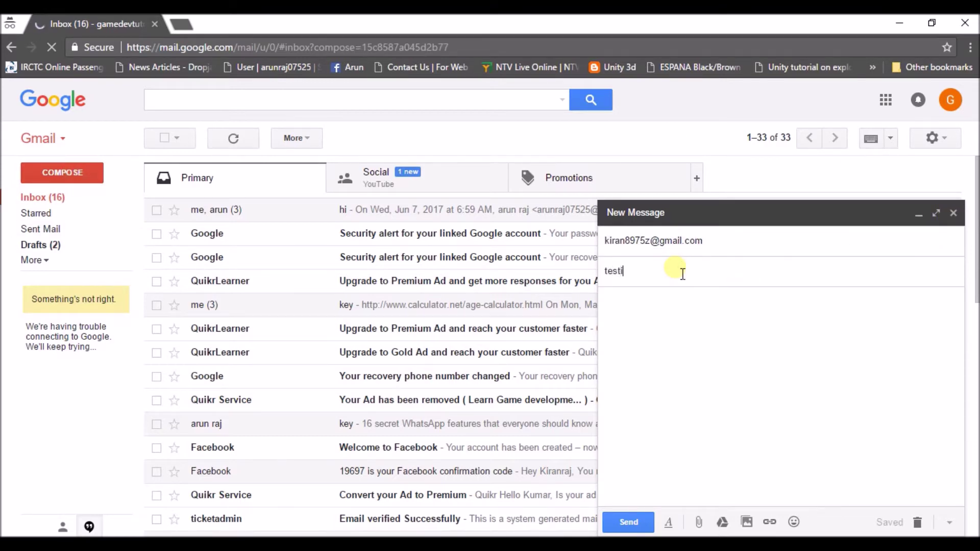
text(ng)
click(654, 331)
text(test)
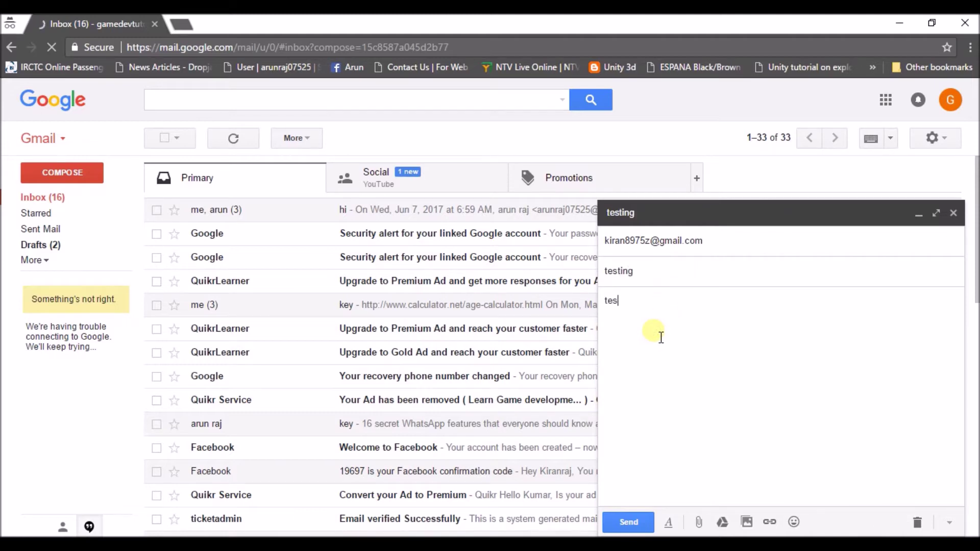
click(613, 521)
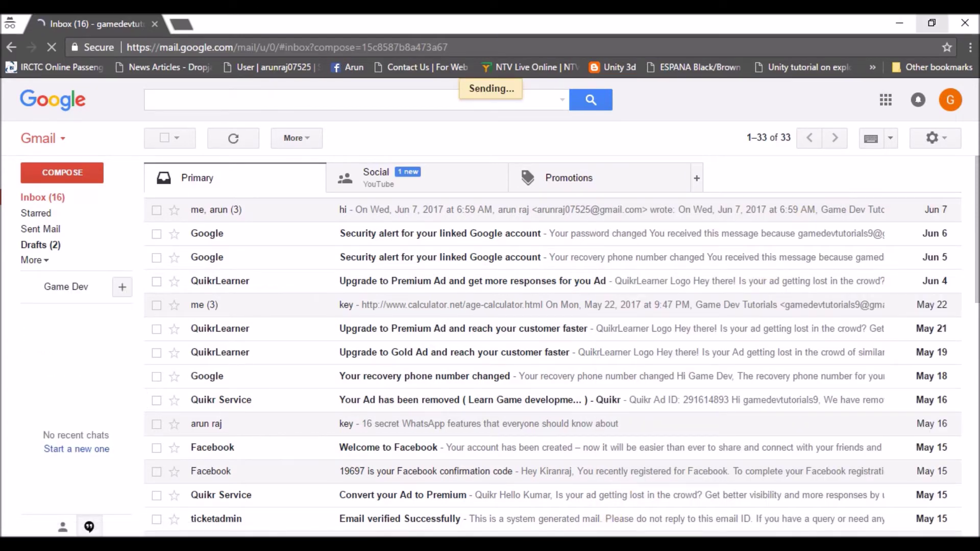
Step: Refresh the Checker Plus popup inbox and open the newly arrived 'testing' email
click(901, 24)
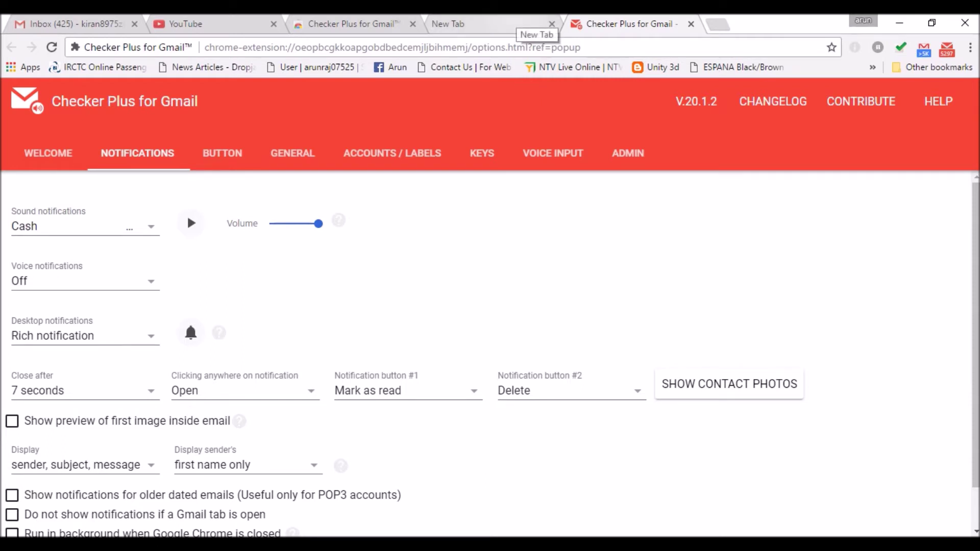
click(949, 50)
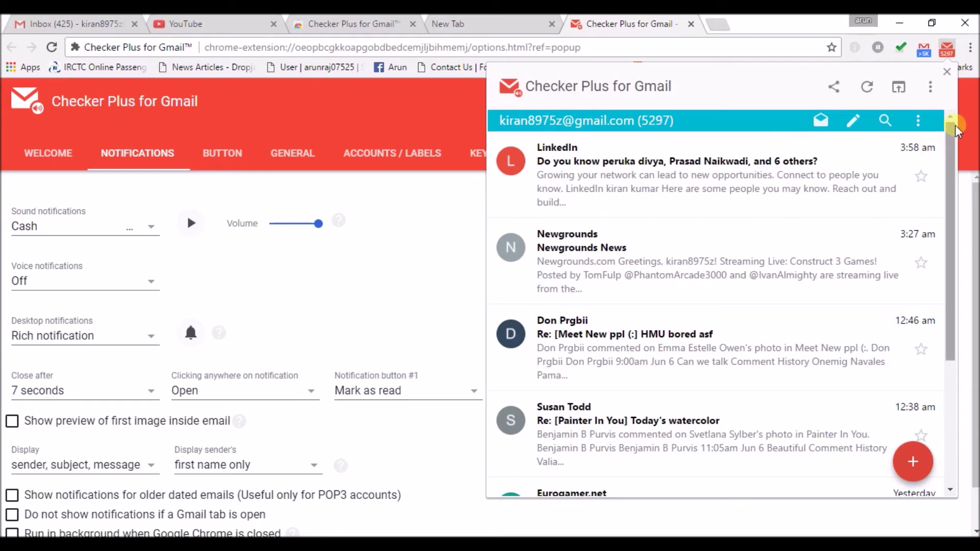
click(875, 94)
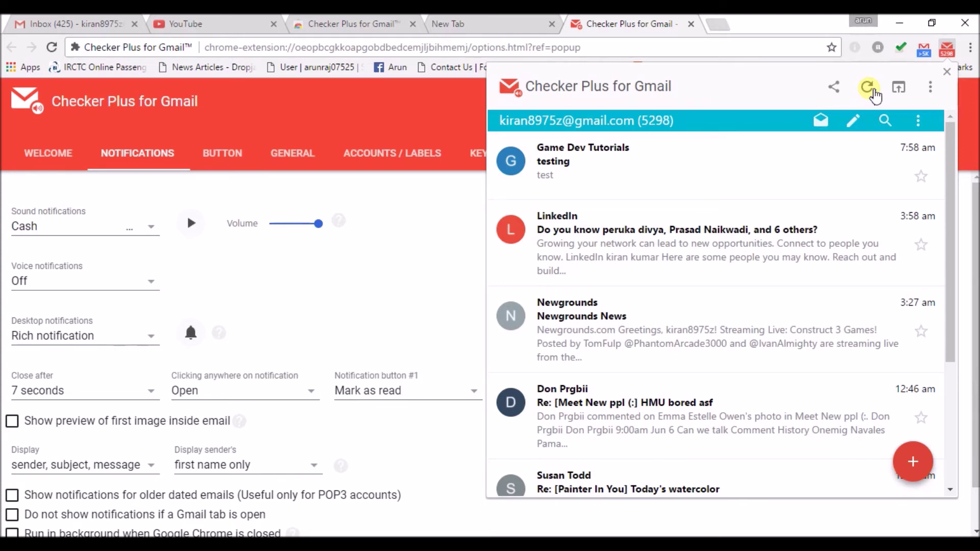
click(607, 157)
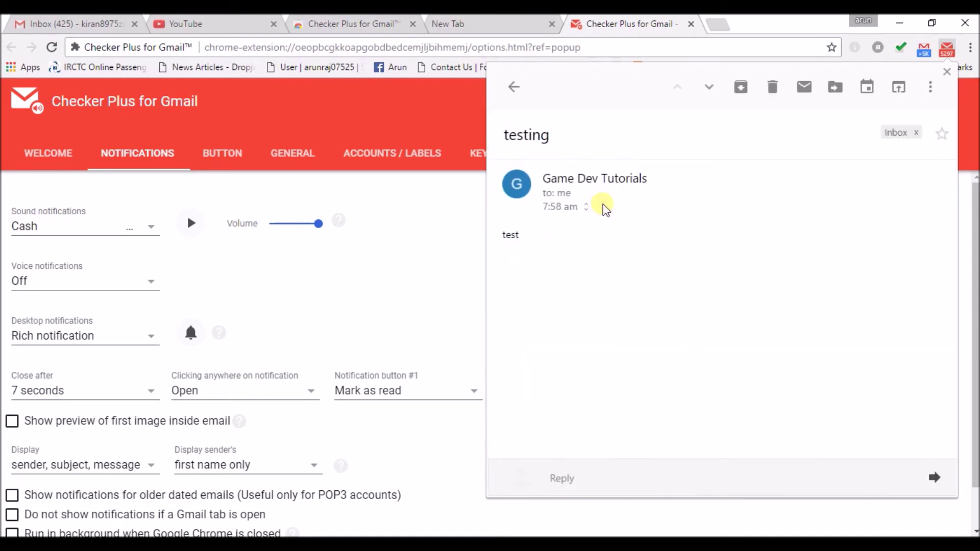
Step: Reply to the 'testing' email with 'hjhjhjhjjh' and send it
click(634, 480)
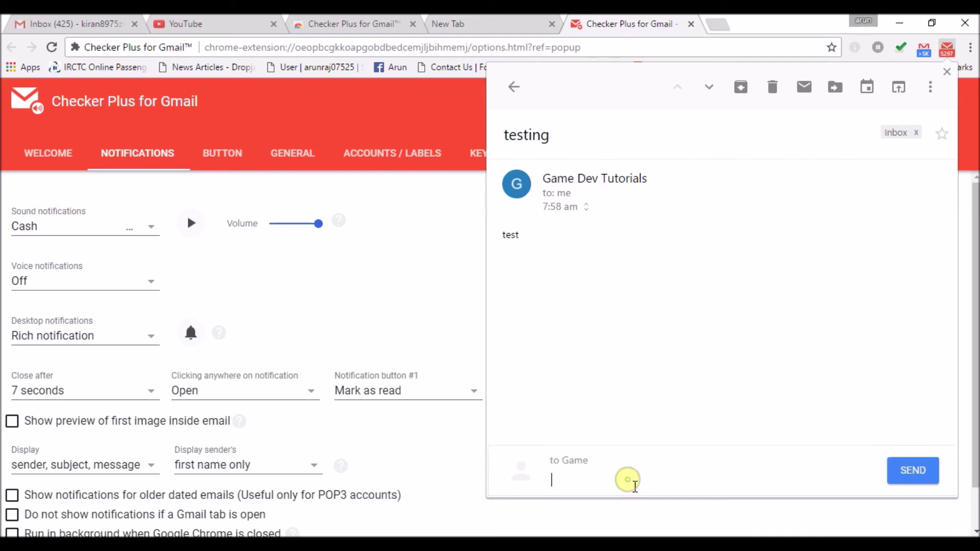
text(hjhjhjhjjh)
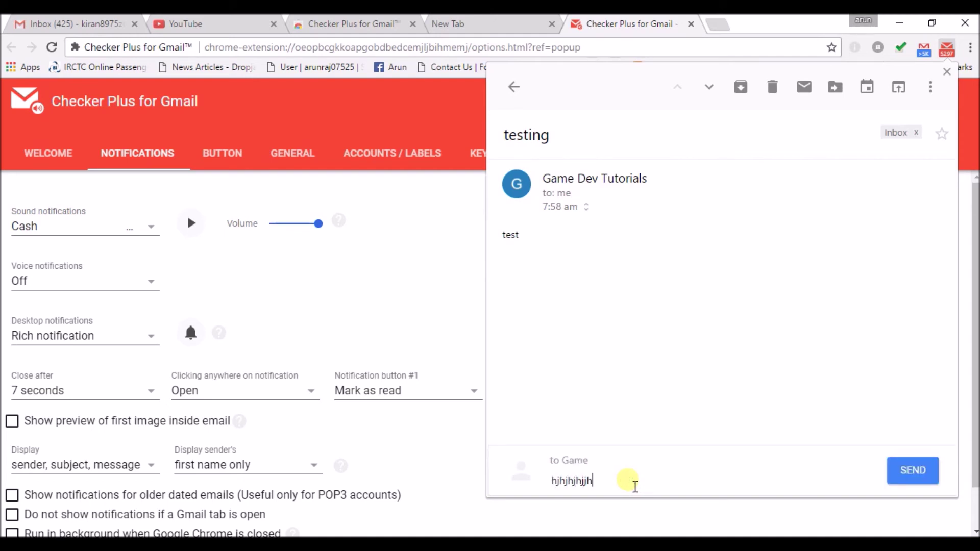
click(909, 472)
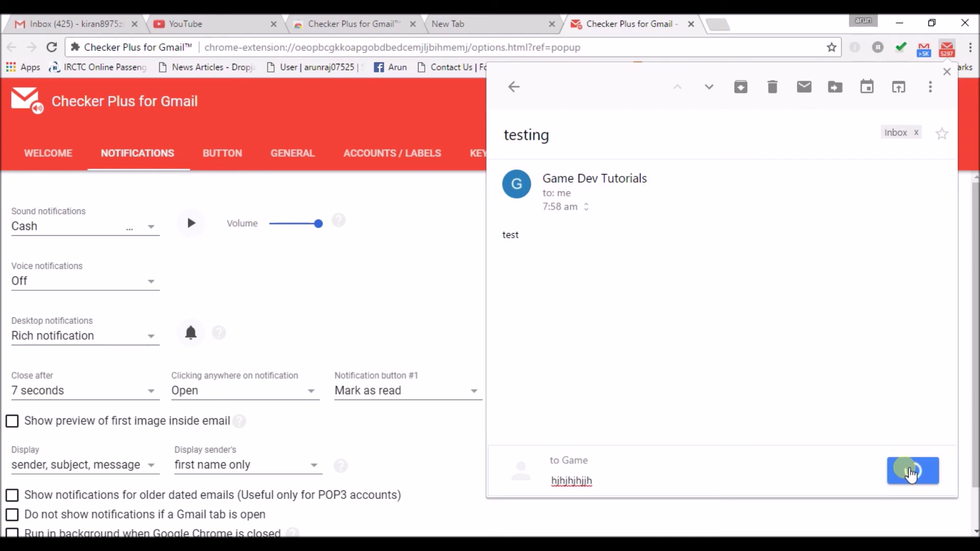